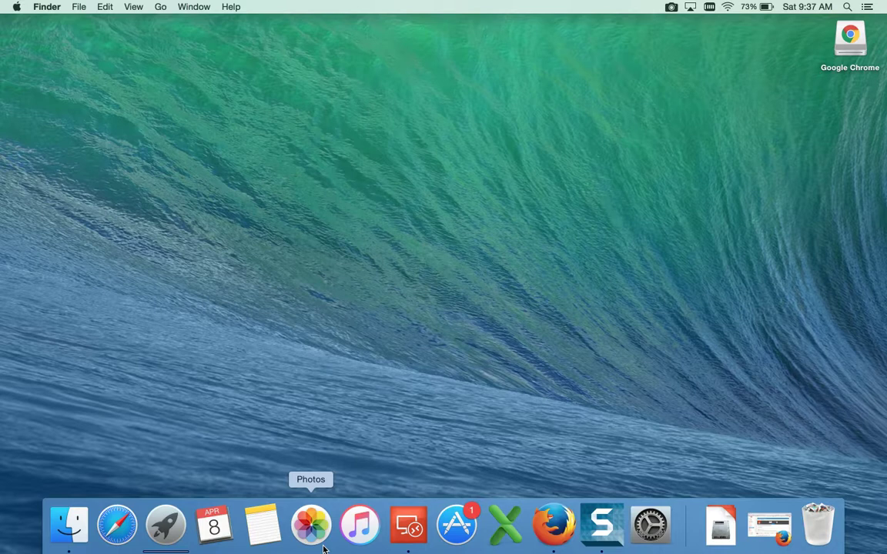
# - Switch to the remote desktop session, log on to Dundas BI with the Windows account and start exploring data
pyautogui.click(409, 531)
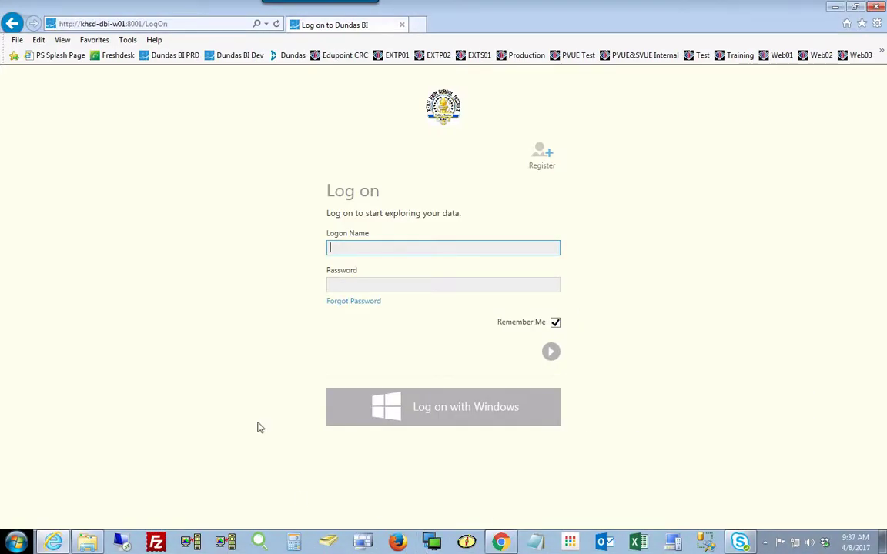
pyautogui.click(451, 416)
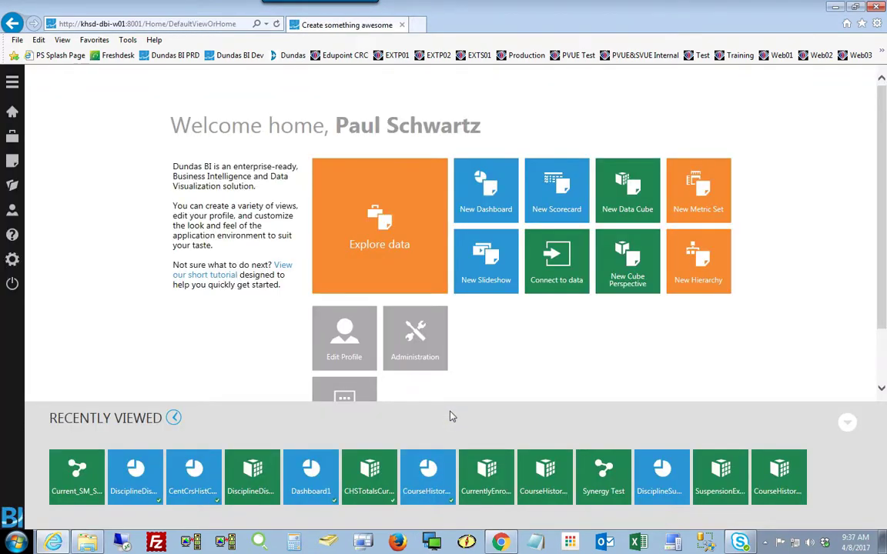
pyautogui.click(373, 268)
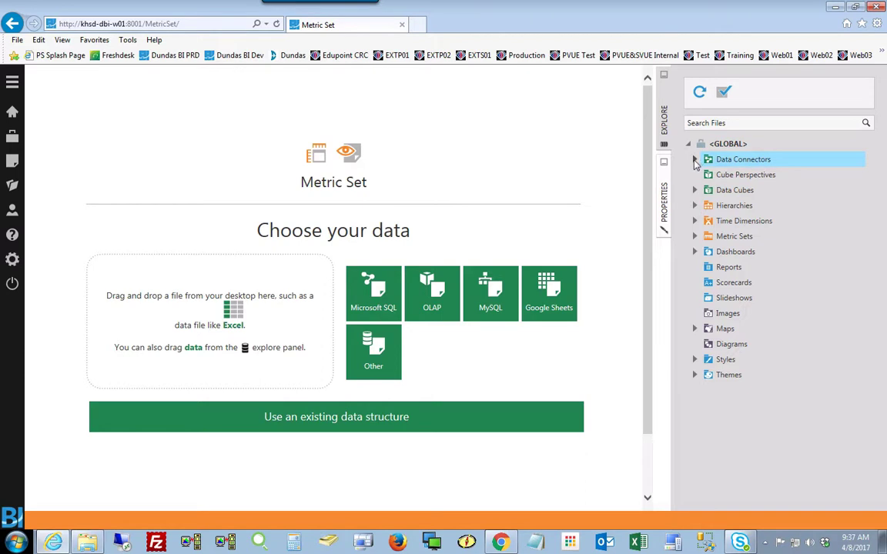
# - Try StudentGrade from the [Current_SM_SGP$] table of the Current_SM_SGP_April2017 connector in the metric set, and remove it again
pyautogui.click(694, 159)
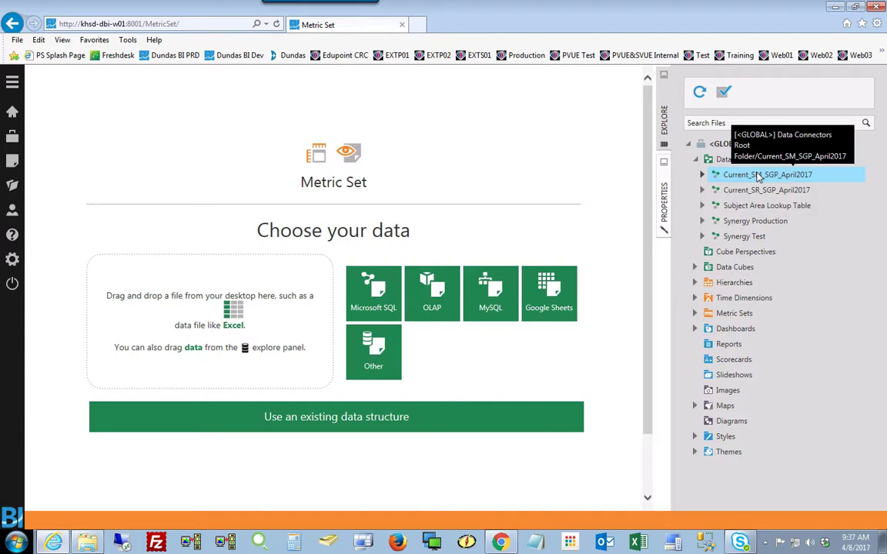
pyautogui.doubleClick(726, 176)
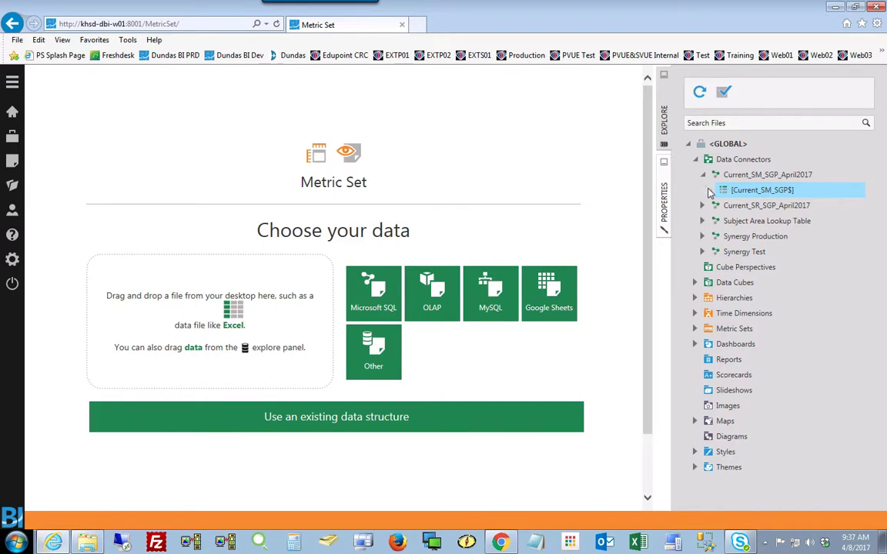
pyautogui.click(710, 191)
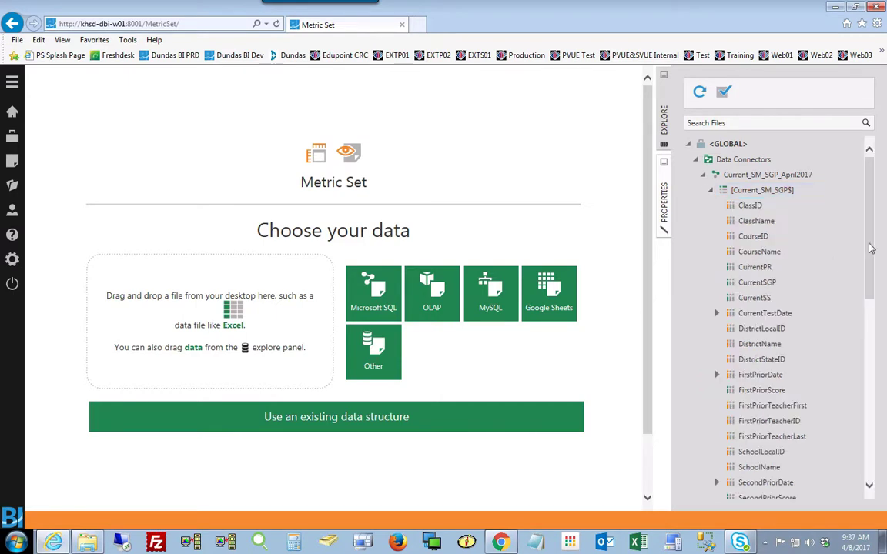
pyautogui.moveTo(870, 248)
pyautogui.mouseDown()
pyautogui.moveTo(874, 349)
pyautogui.moveTo(865, 350)
pyautogui.moveTo(873, 362)
pyautogui.moveTo(869, 254)
pyautogui.mouseUp()
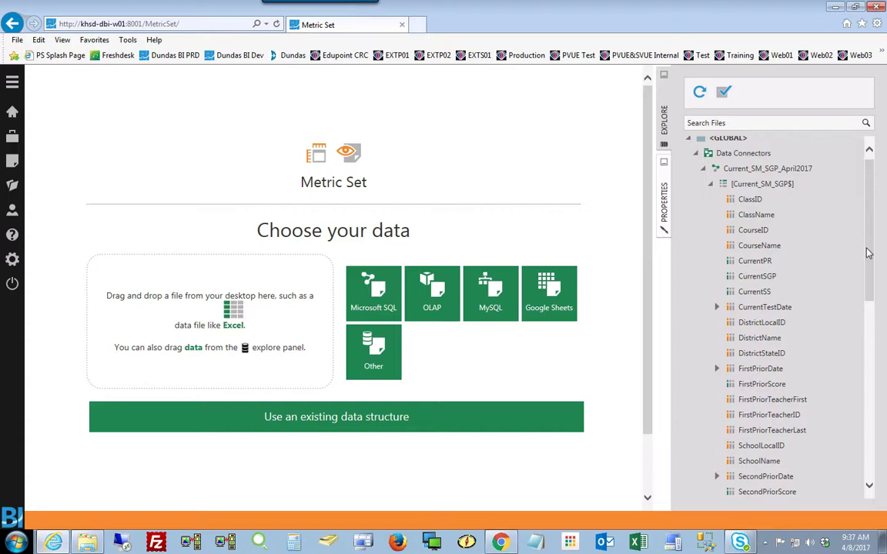
pyautogui.moveTo(865, 250); pyautogui.dragTo(875, 269)
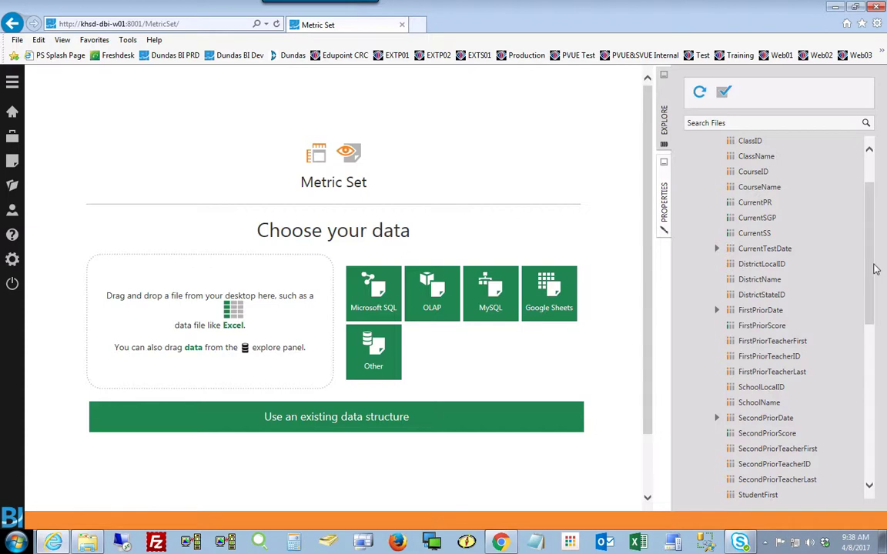
pyautogui.moveTo(875, 269); pyautogui.dragTo(875, 331)
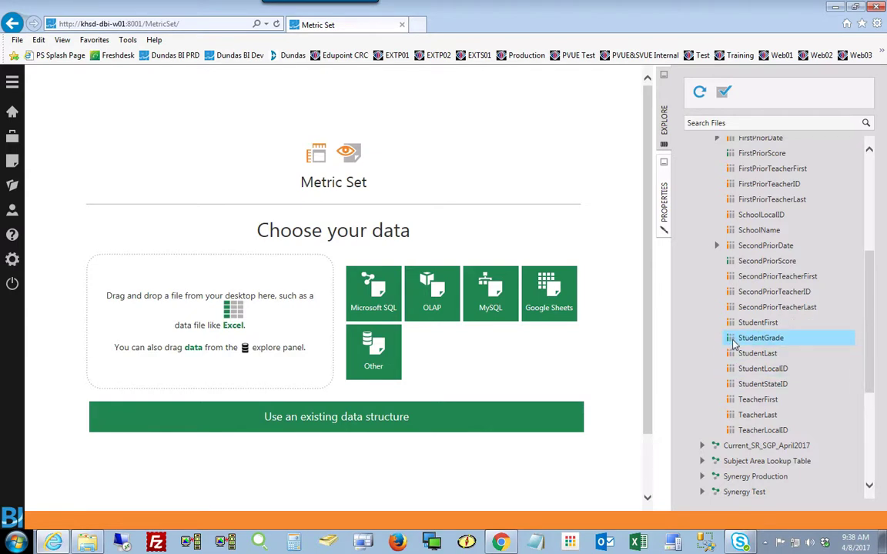
pyautogui.moveTo(735, 344); pyautogui.dragTo(331, 310)
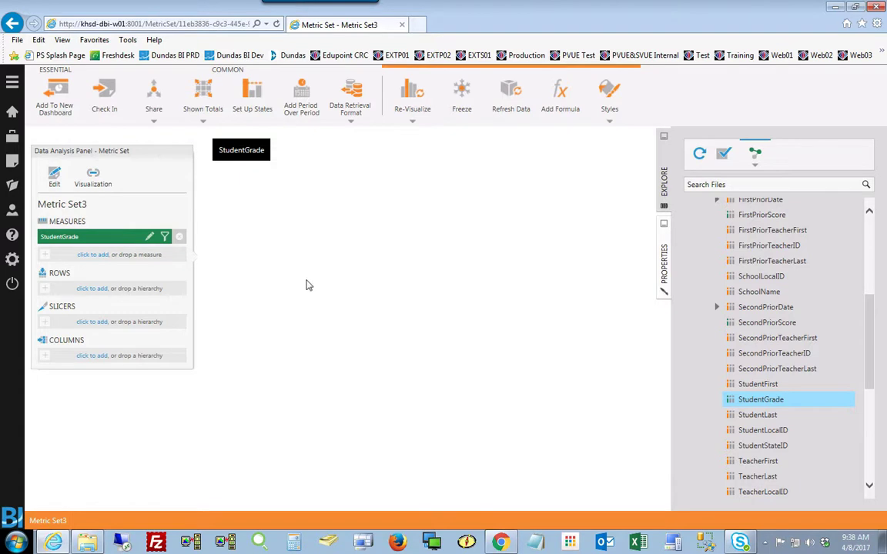
pyautogui.click(179, 238)
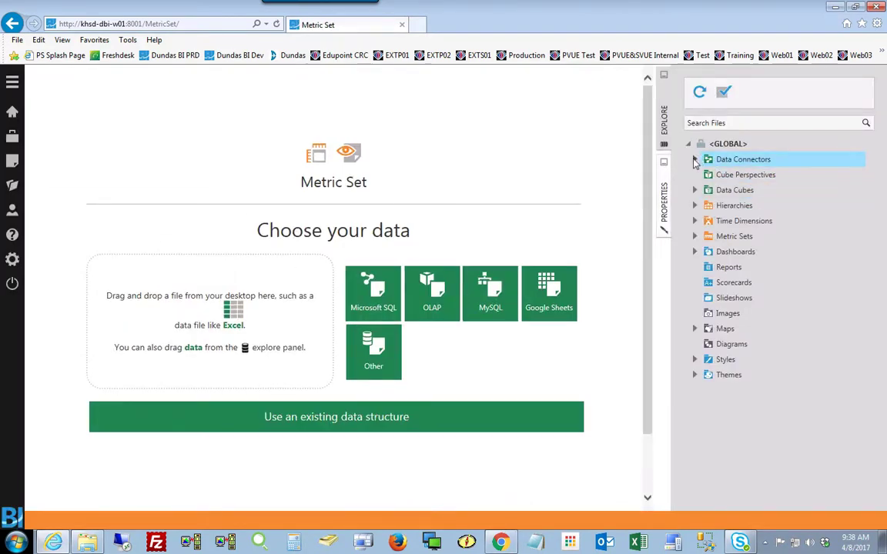
# - Change the category of StudentGrade in the [Current_SM_SGP$] table of Current_SM_SGP_April2017 to Hierarchy
pyautogui.click(694, 160)
pyautogui.click(701, 175)
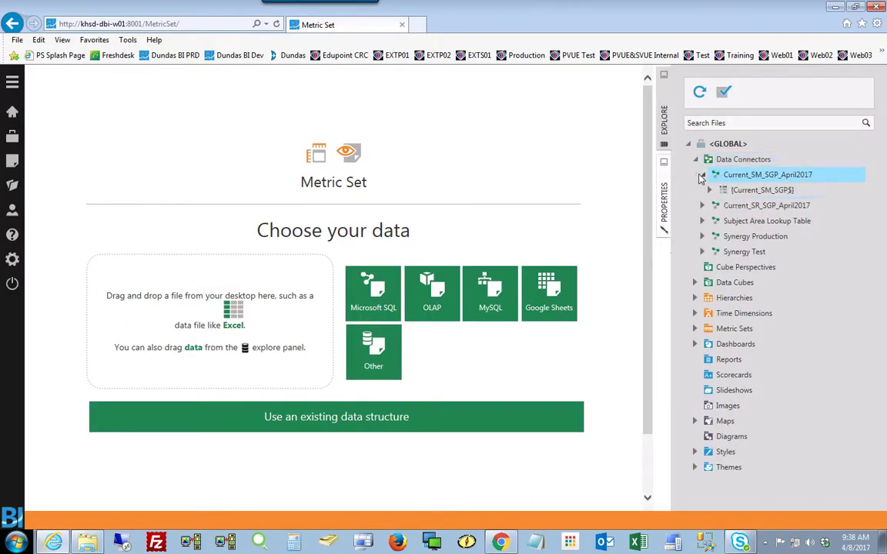
pyautogui.click(709, 191)
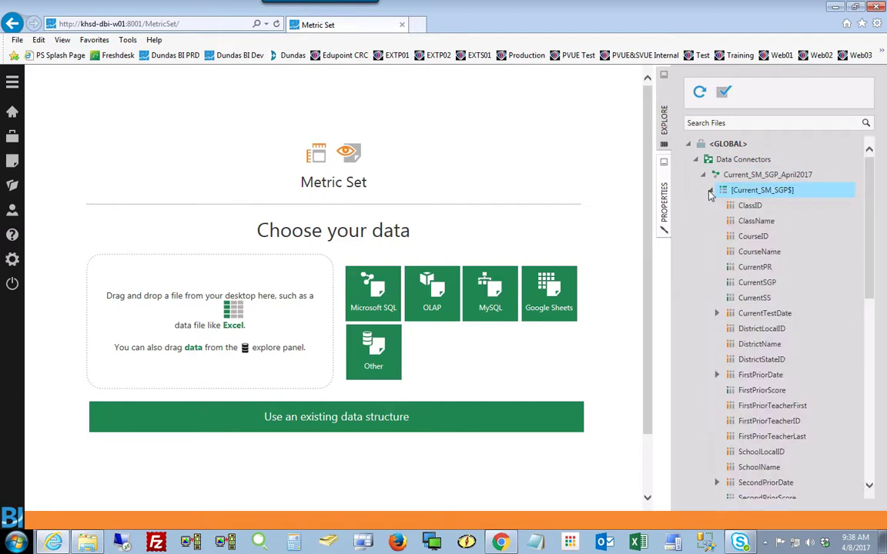
pyautogui.moveTo(871, 270); pyautogui.dragTo(872, 336)
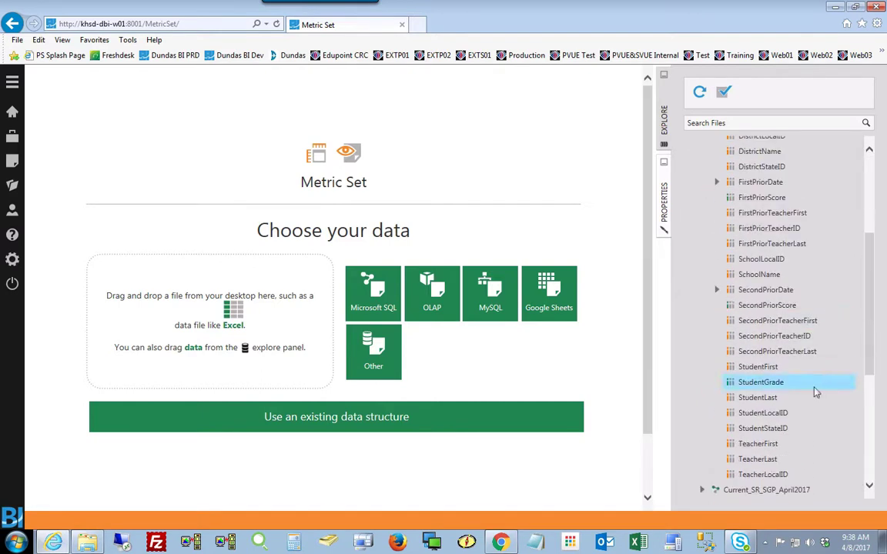
pyautogui.rightClick(770, 384)
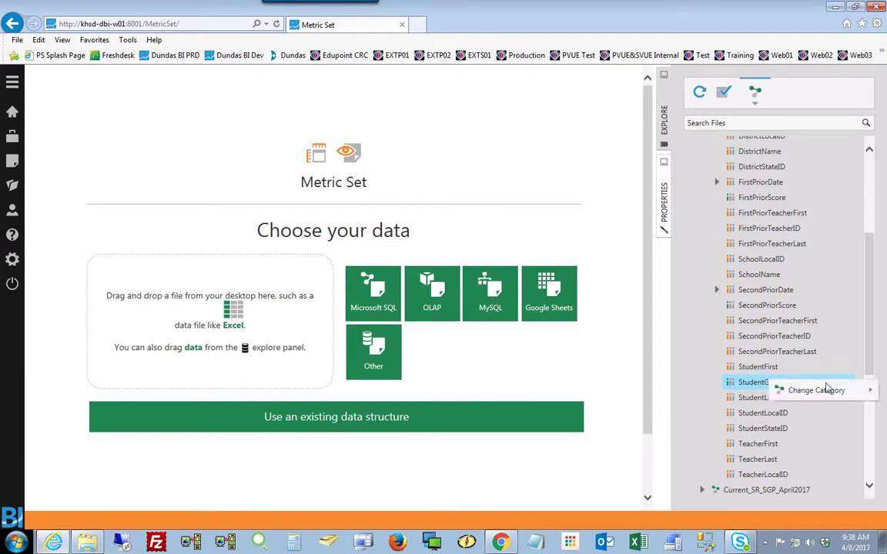
pyautogui.moveTo(823, 392)
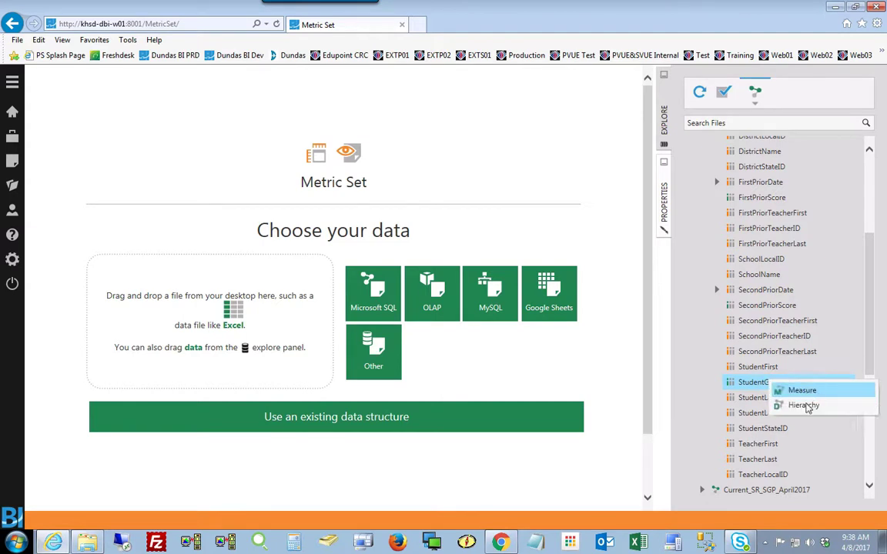
pyautogui.click(807, 409)
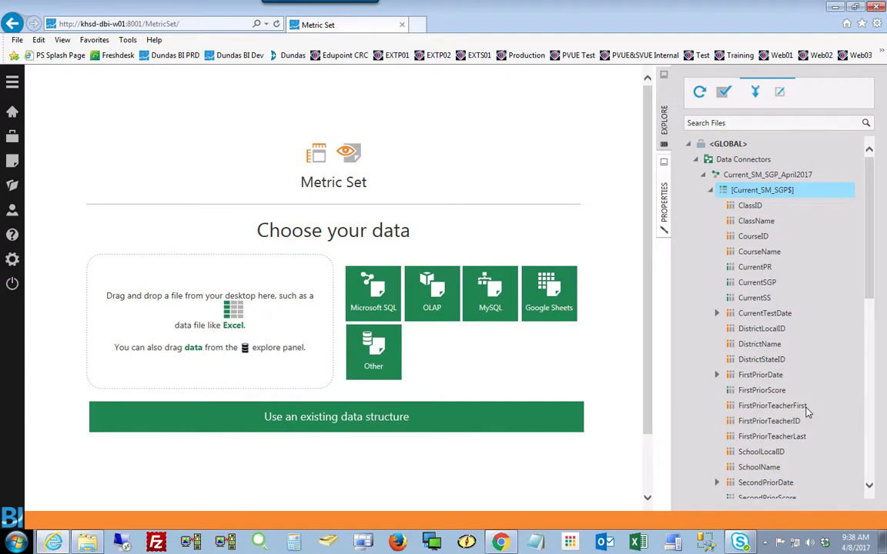
# - Try the recategorized StudentGrade field in the metric set, and remove it from the rows
pyautogui.moveTo(868, 277); pyautogui.dragTo(884, 403)
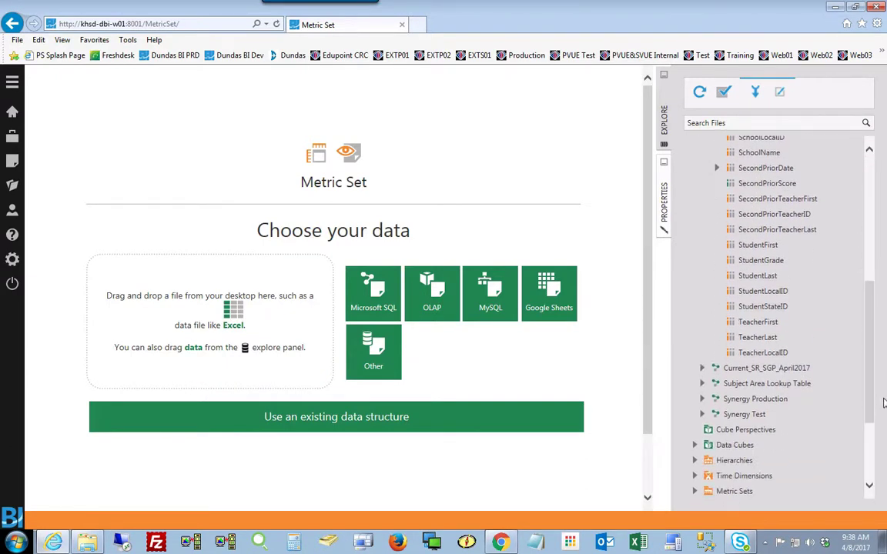
pyautogui.moveTo(770, 260); pyautogui.dragTo(257, 338)
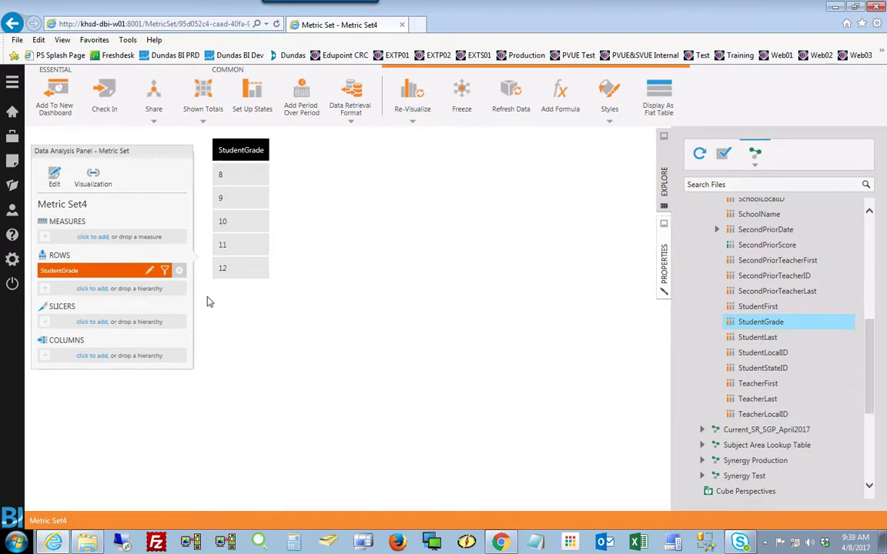
pyautogui.click(178, 270)
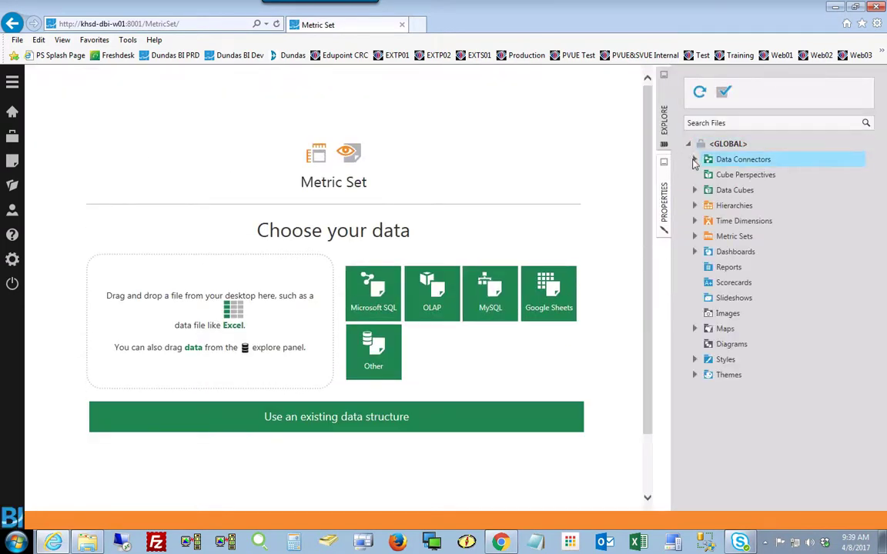
# - Examine the fields of the [Current_SM_SGP$] table under the Current_SM_SGP_April2017 data connector
pyautogui.click(692, 159)
pyautogui.click(702, 175)
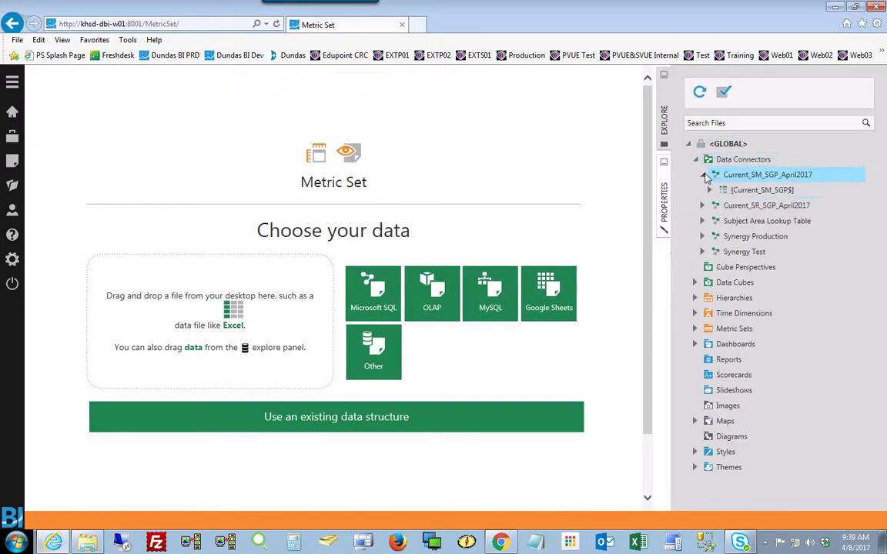
pyautogui.click(709, 192)
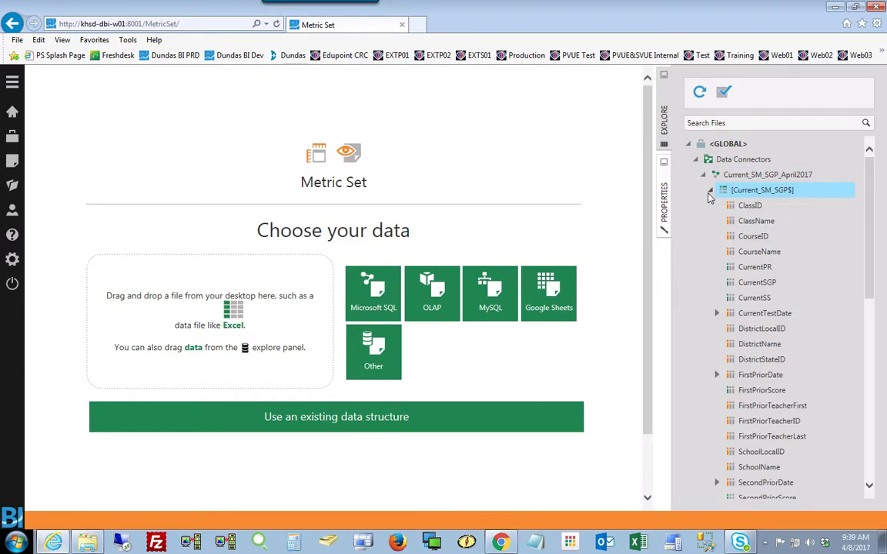
pyautogui.moveTo(872, 276)
pyautogui.mouseDown()
pyautogui.moveTo(875, 318)
pyautogui.moveTo(872, 284)
pyautogui.mouseUp()
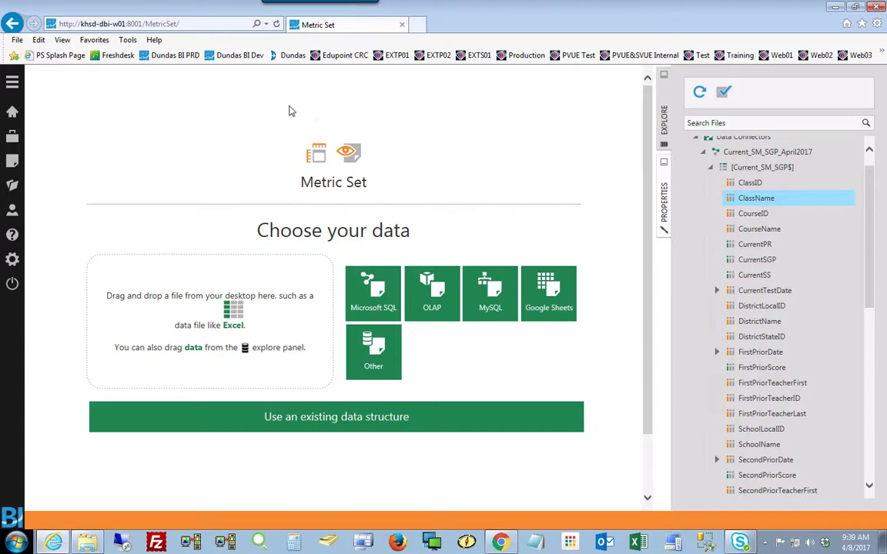
pyautogui.scroll(1, 868, 214)
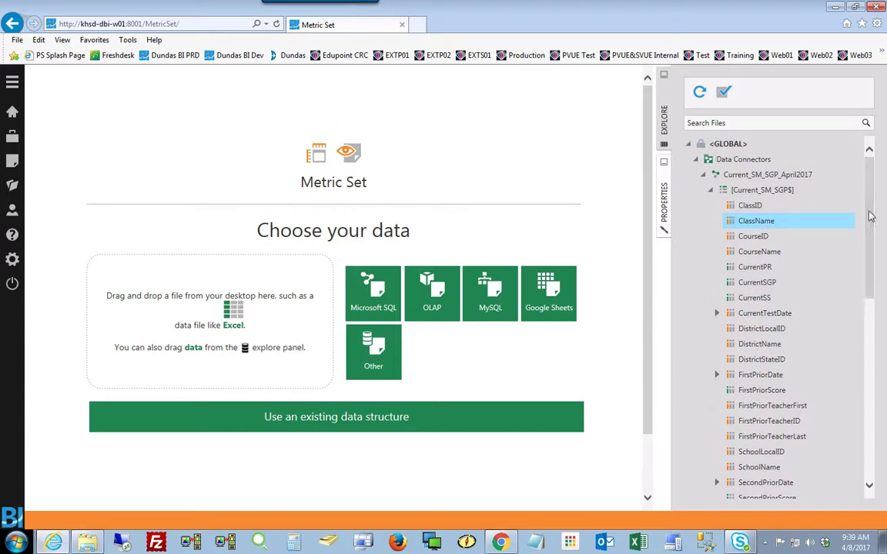
# - Open the Current_SM_SGP_April2017 data connector for editing
pyautogui.click(11, 186)
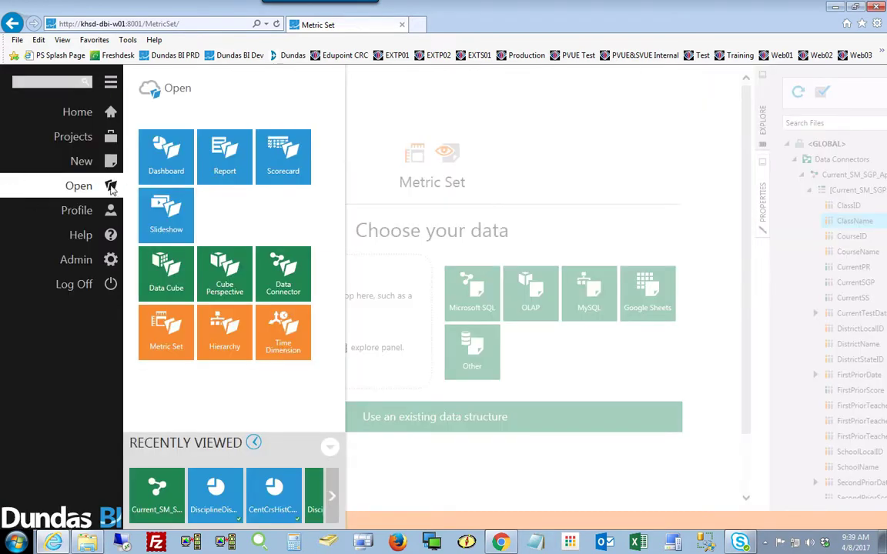
pyautogui.click(285, 286)
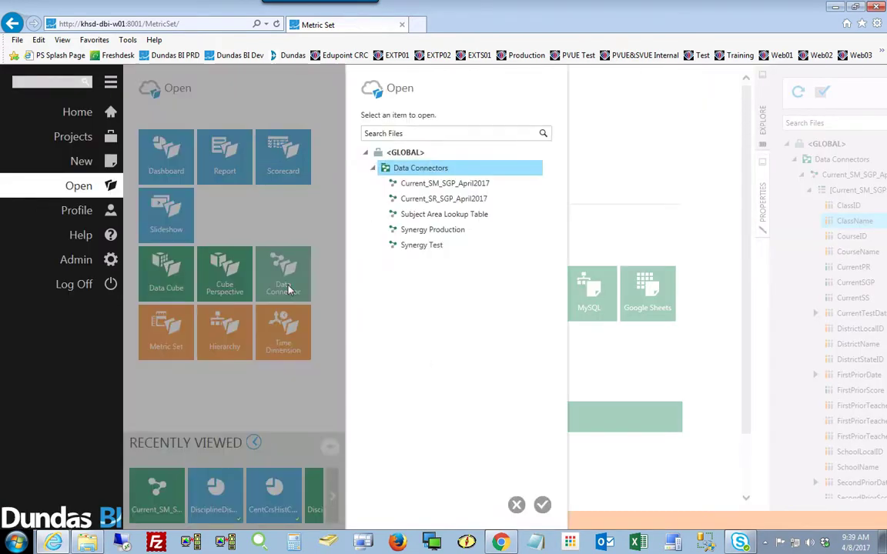
pyautogui.click(394, 186)
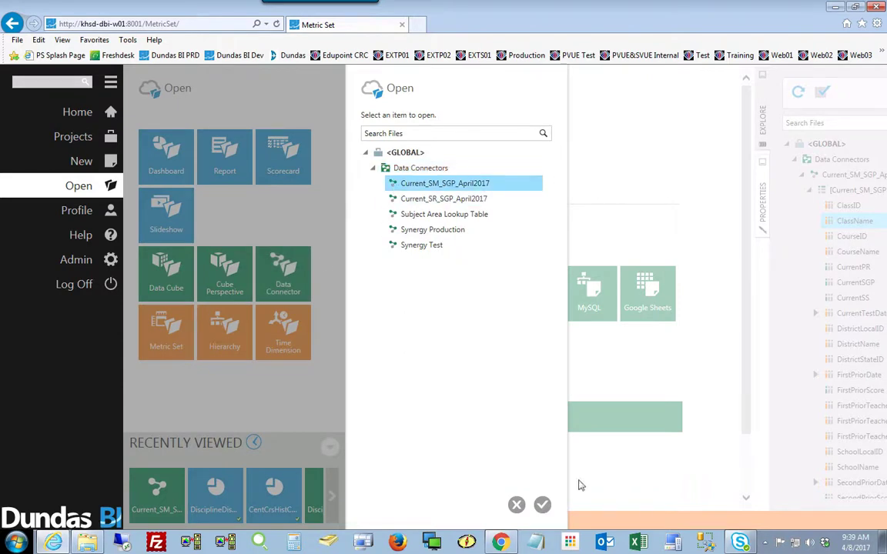
pyautogui.click(542, 505)
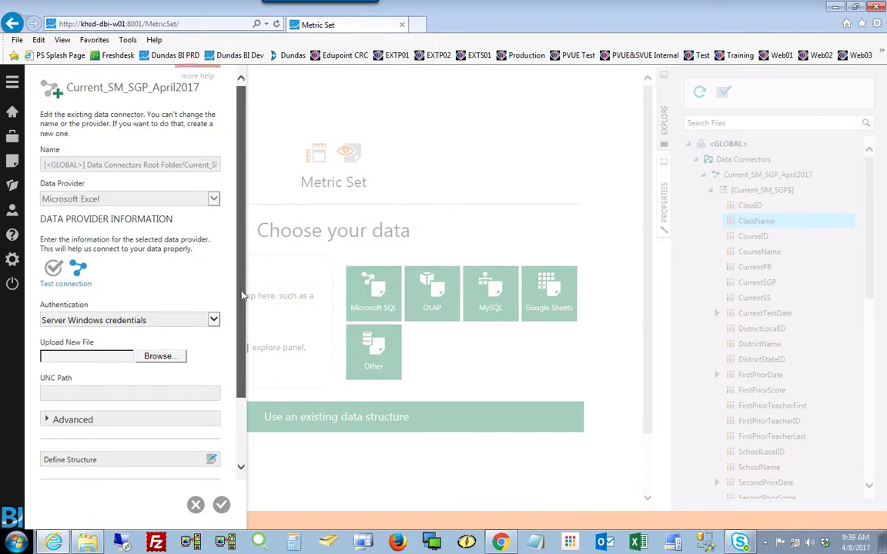
# - Open the connector's data structure definition and select the [Current_SM_SGP$] table
pyautogui.scroll(-1, 222, 257)
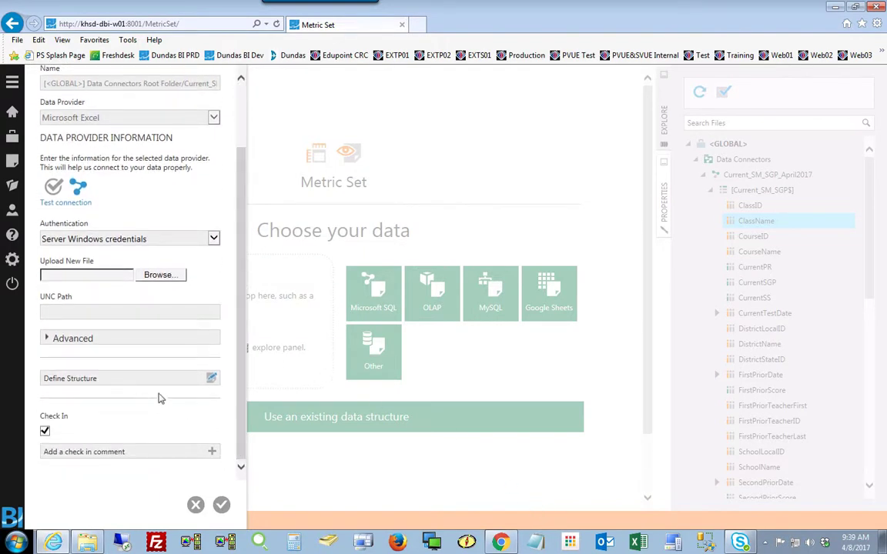
pyautogui.click(212, 380)
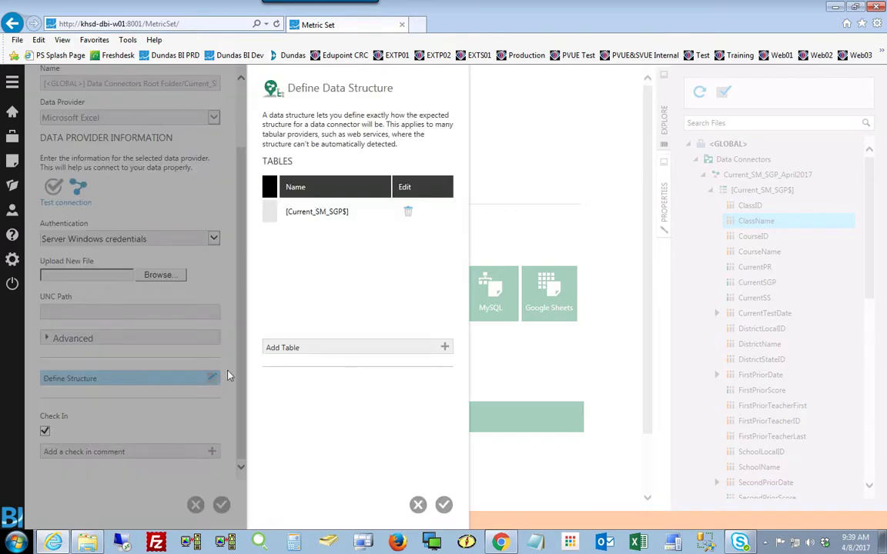
pyautogui.click(323, 218)
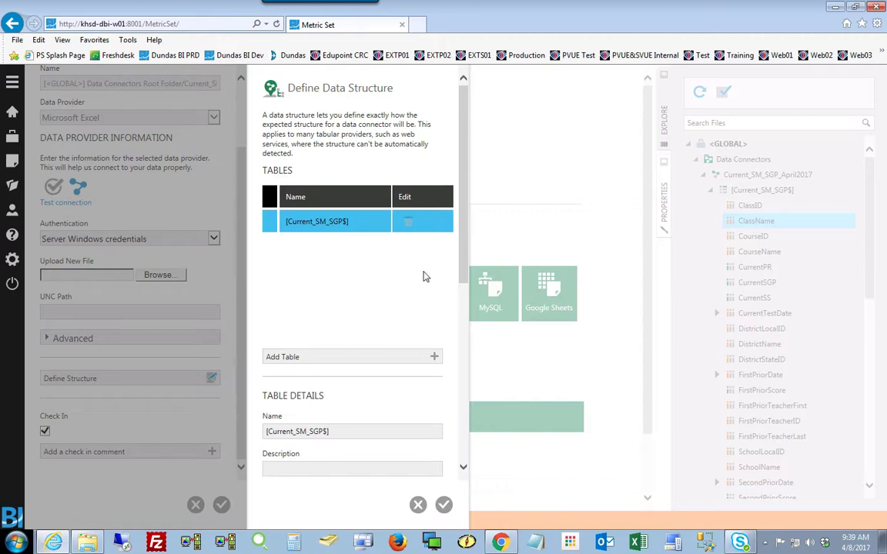
# - Set the data type of the StudentStateID column to Double in the table's structure definition
pyautogui.moveTo(465, 241); pyautogui.dragTo(469, 422)
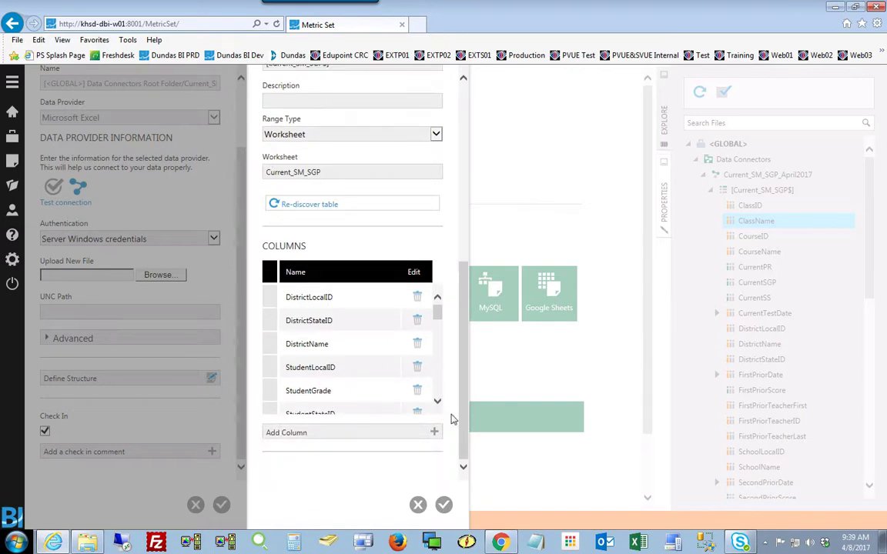
pyautogui.click(437, 402)
pyautogui.click(438, 402)
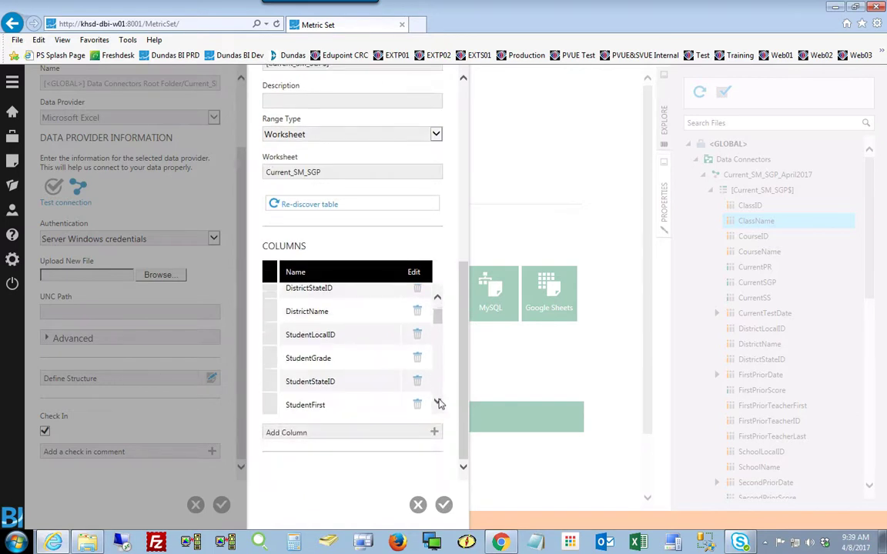
pyautogui.click(437, 403)
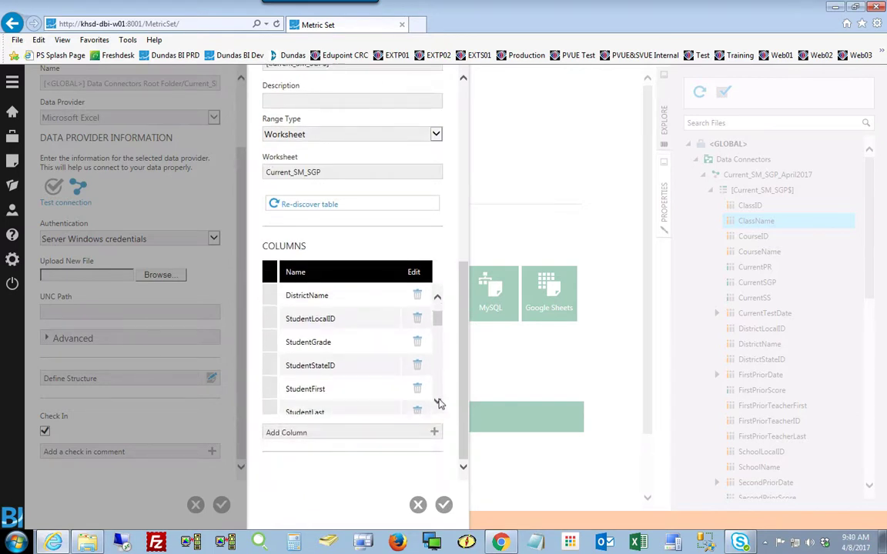
pyautogui.click(352, 369)
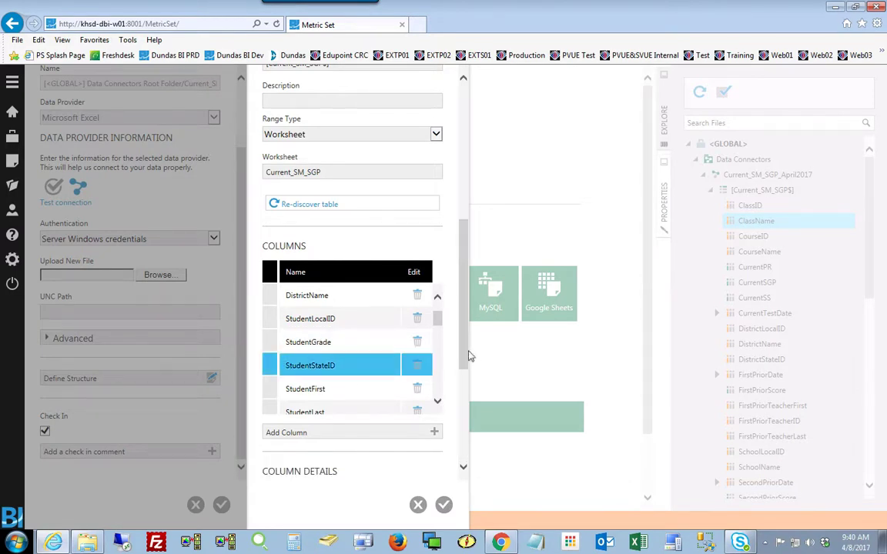
pyautogui.moveTo(464, 357); pyautogui.dragTo(466, 455)
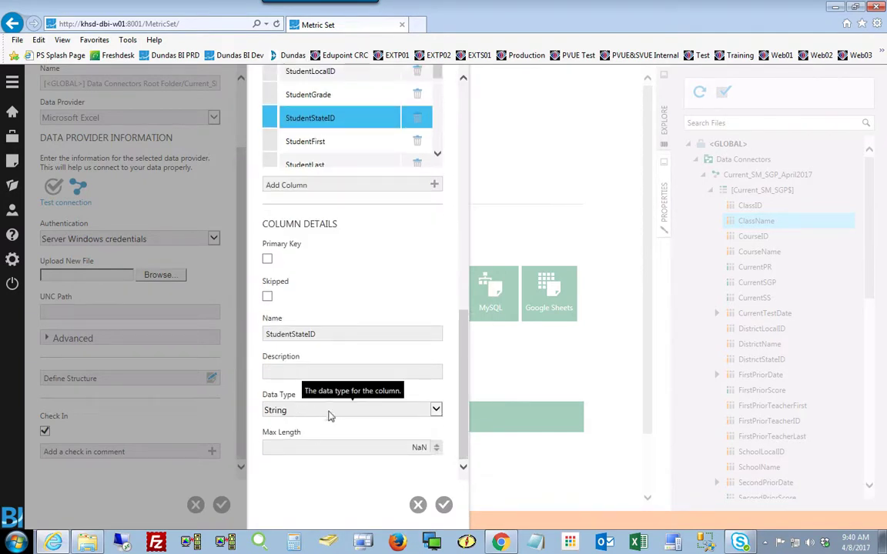
pyautogui.click(437, 412)
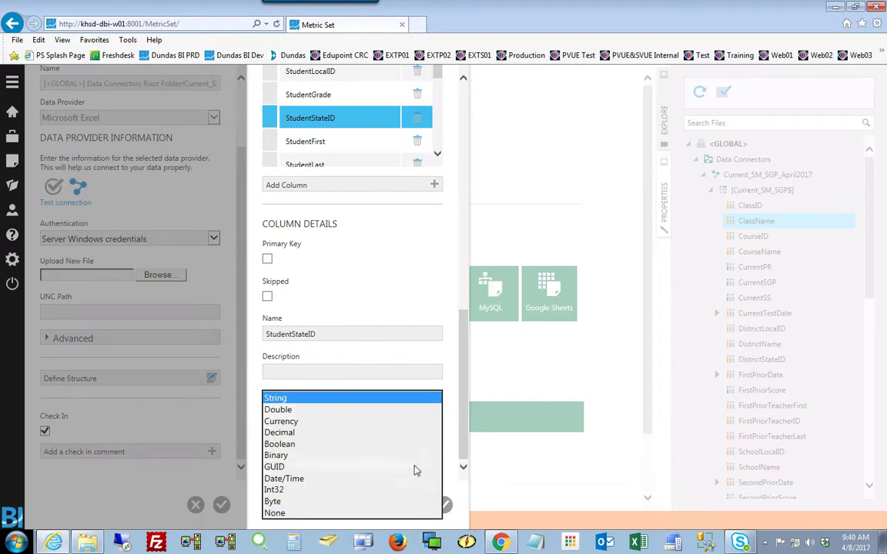
pyautogui.click(292, 411)
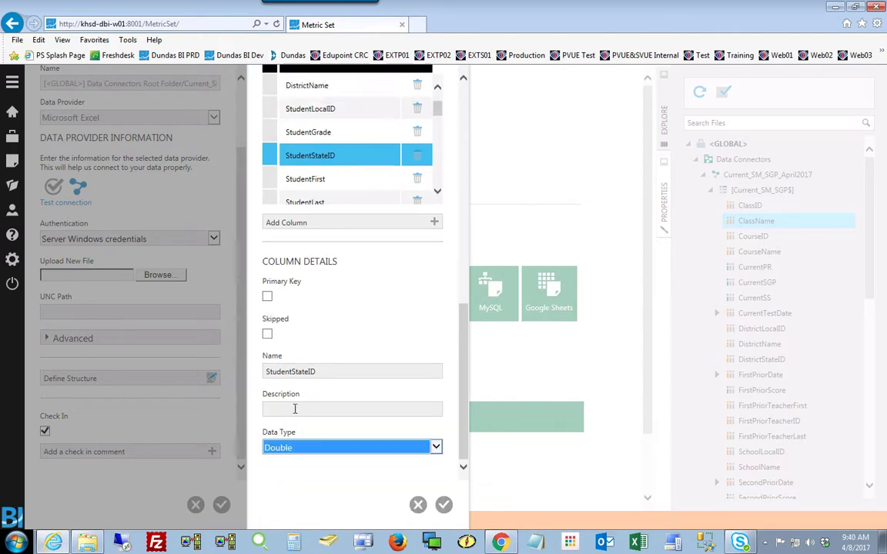
# - Accept the data structure definition, save the updated data connector and dismiss the update notice
pyautogui.click(444, 506)
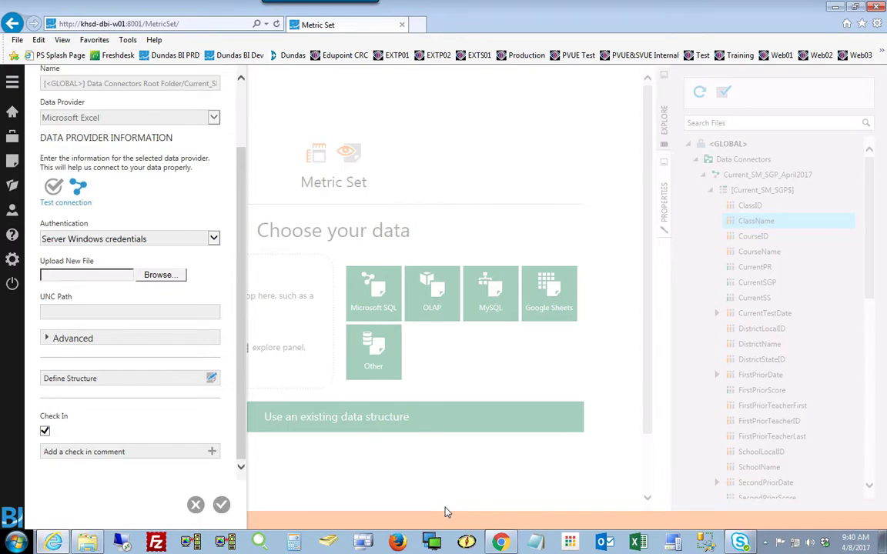
pyautogui.click(222, 505)
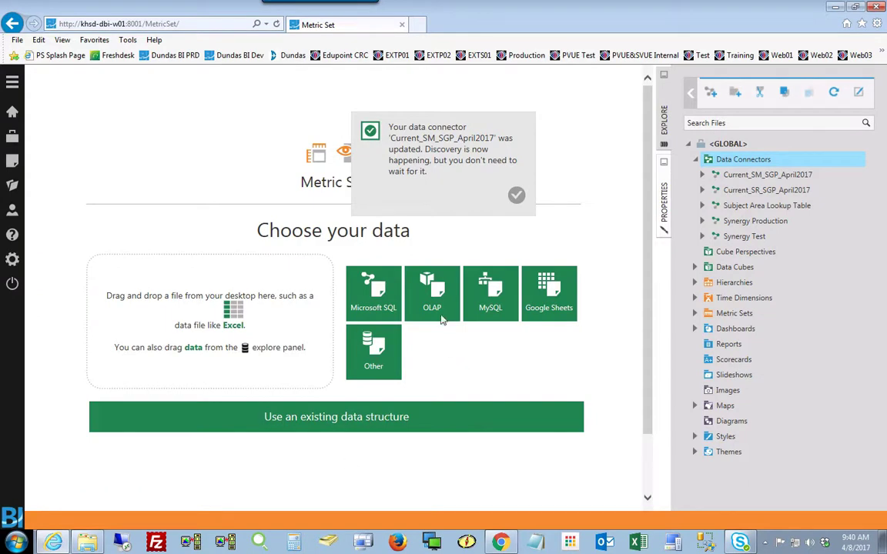
pyautogui.click(517, 199)
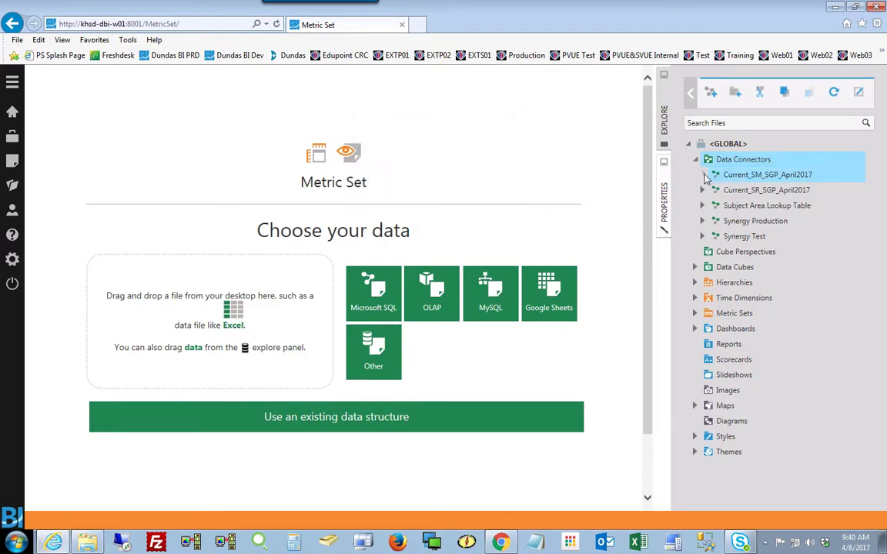
# - Change the category of the StudentStateID field in the connector's [Current_SM_SGP$] table to Hierarchy
pyautogui.click(704, 175)
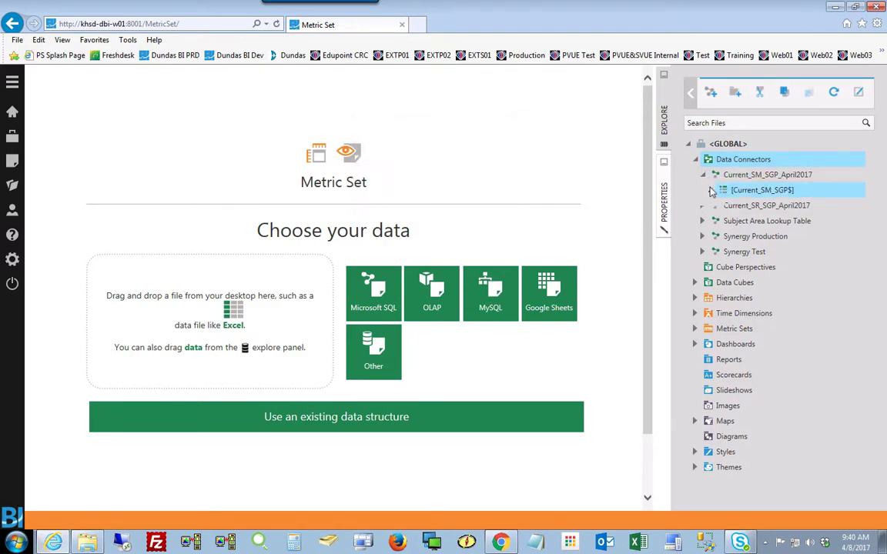
pyautogui.click(710, 191)
pyautogui.moveTo(868, 240); pyautogui.dragTo(882, 349)
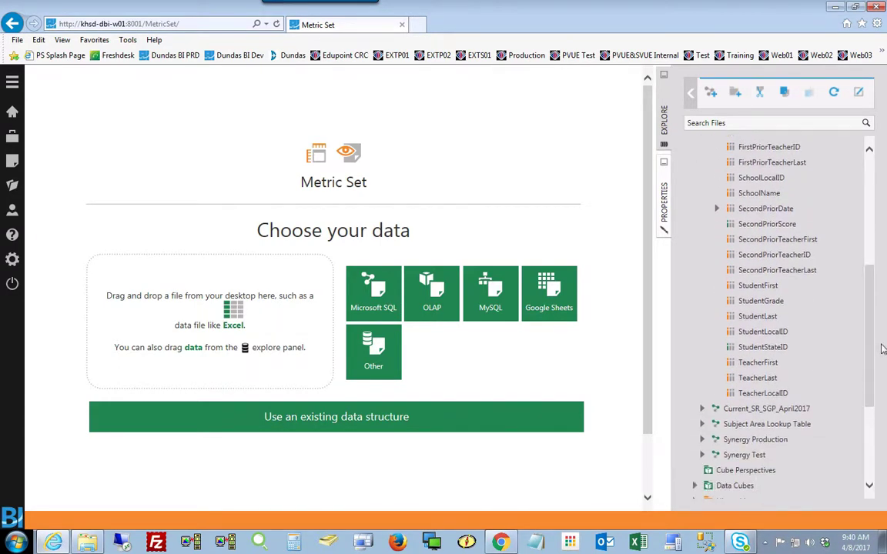
pyautogui.moveTo(761, 353)
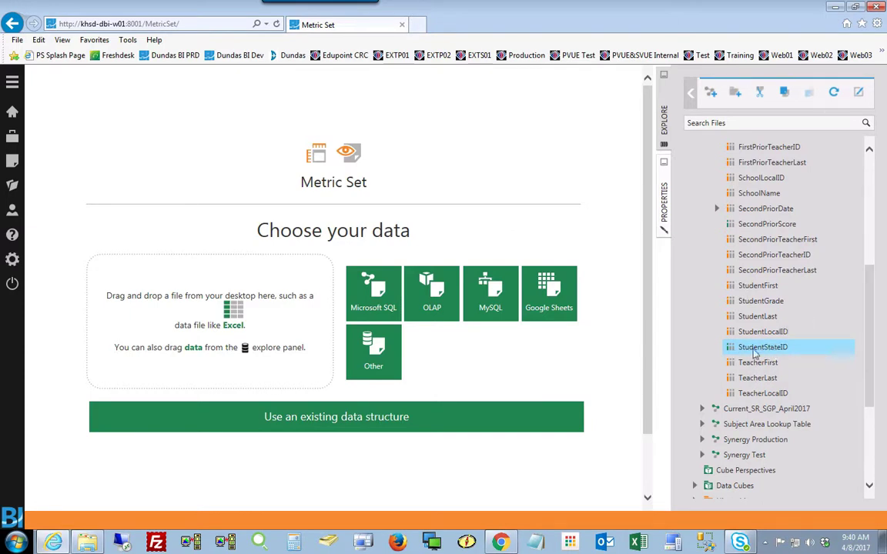
pyautogui.rightClick(756, 352)
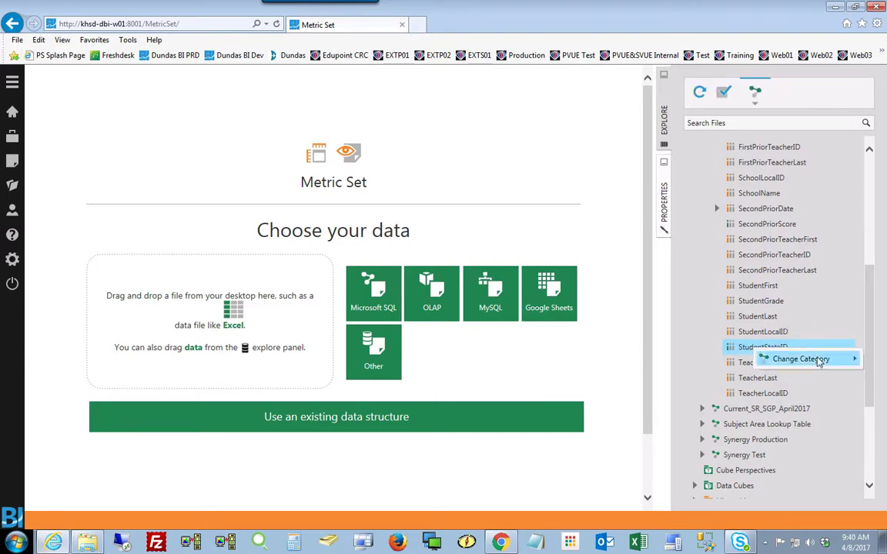
pyautogui.moveTo(801, 360)
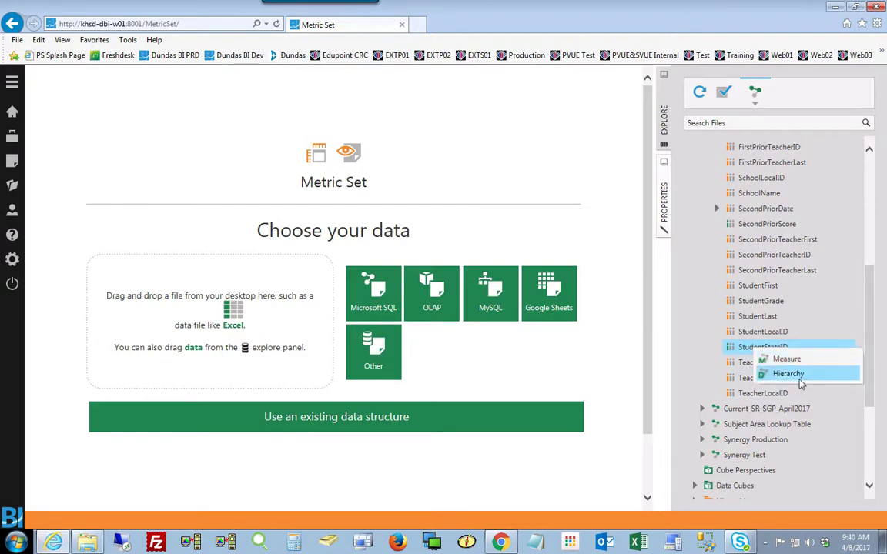
pyautogui.click(800, 376)
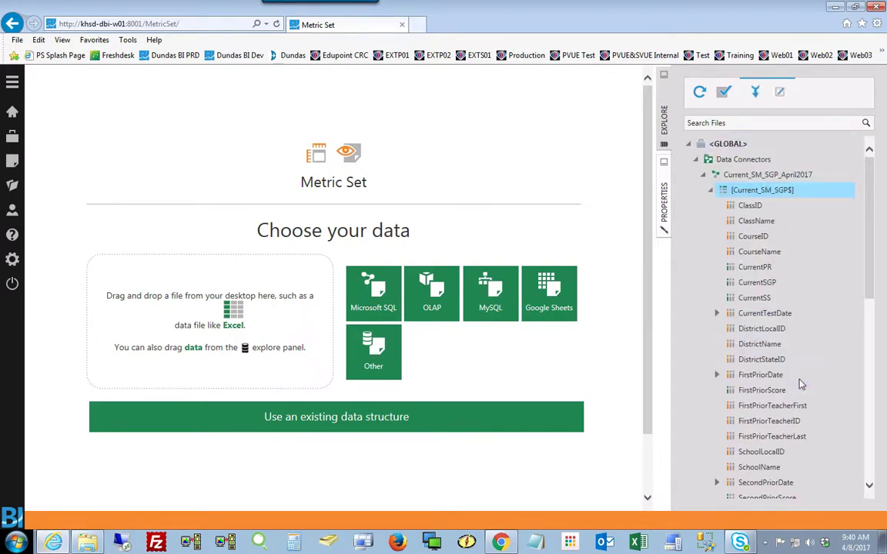